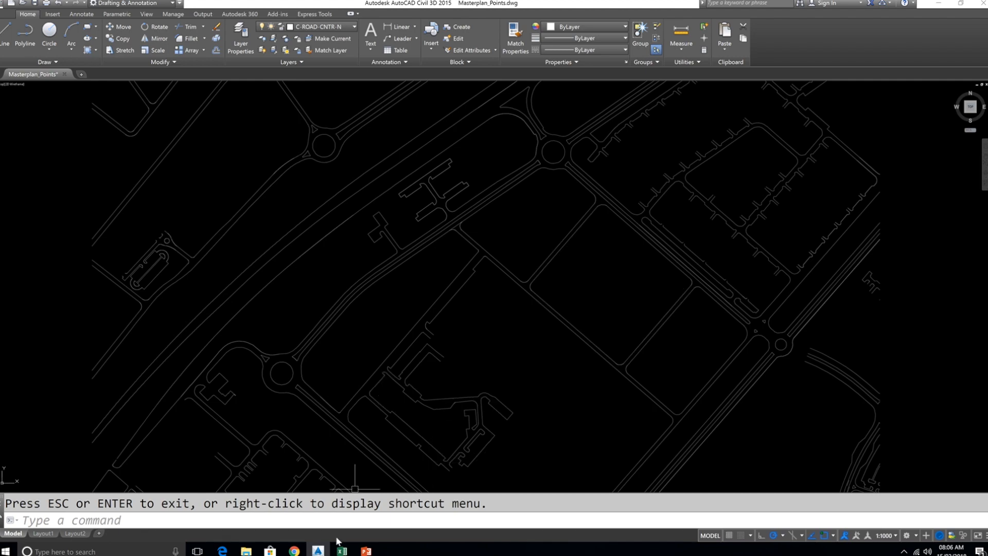
# - In the Excel coordinate sheet, insert the CONCATENATE function from the Text category into cell C2
pyautogui.click(342, 551)
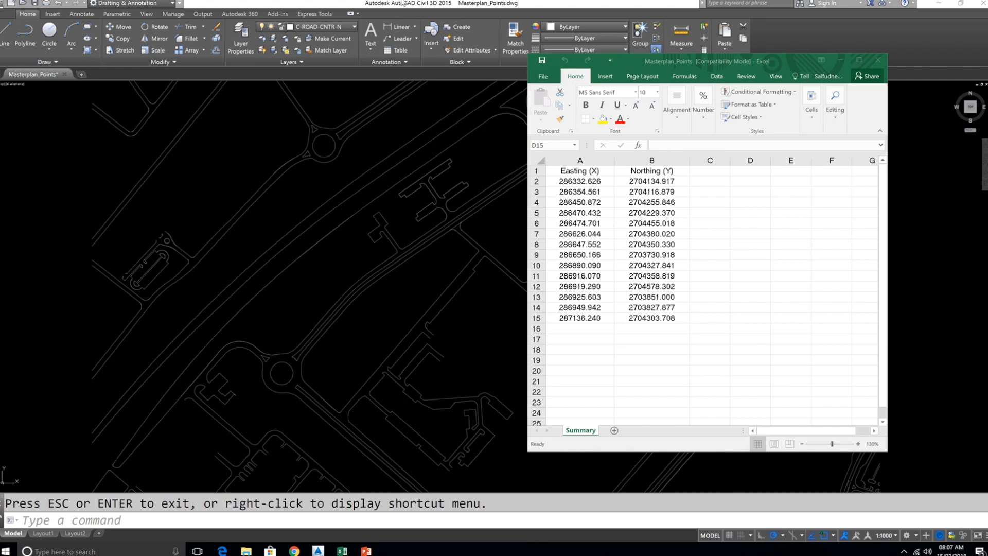
pyautogui.scroll(-3, 618, 213)
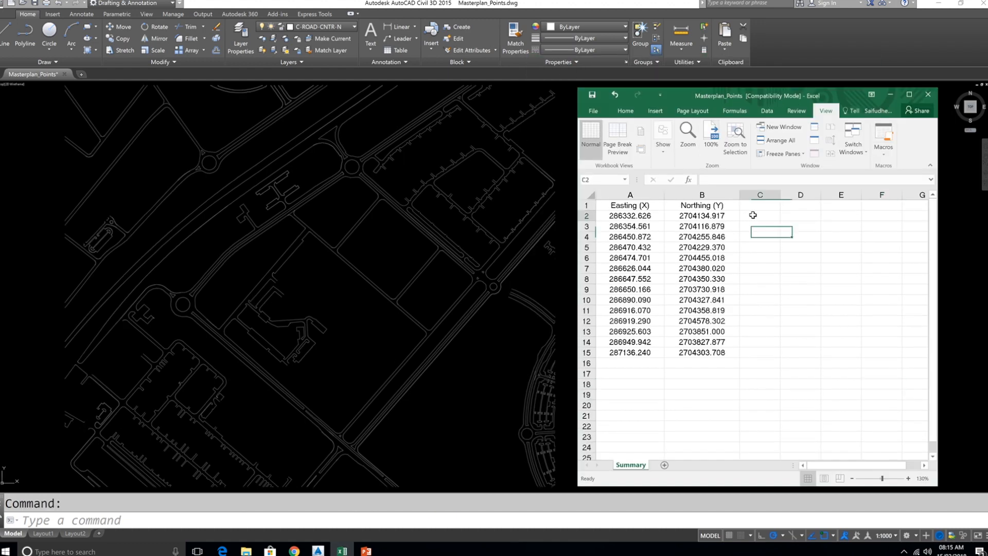
pyautogui.click(754, 215)
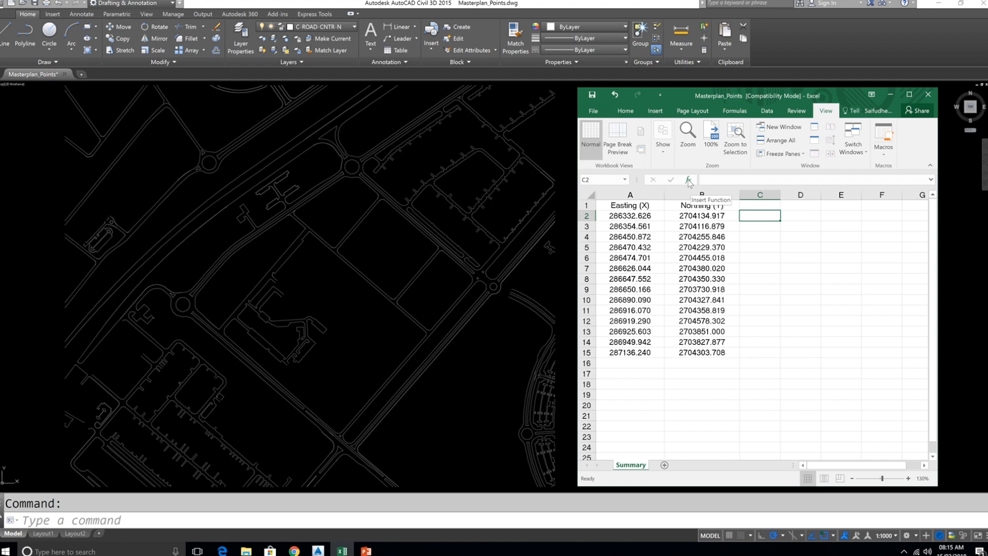
pyautogui.click(689, 181)
pyautogui.moveTo(801, 257); pyautogui.dragTo(808, 274)
pyautogui.click(886, 312)
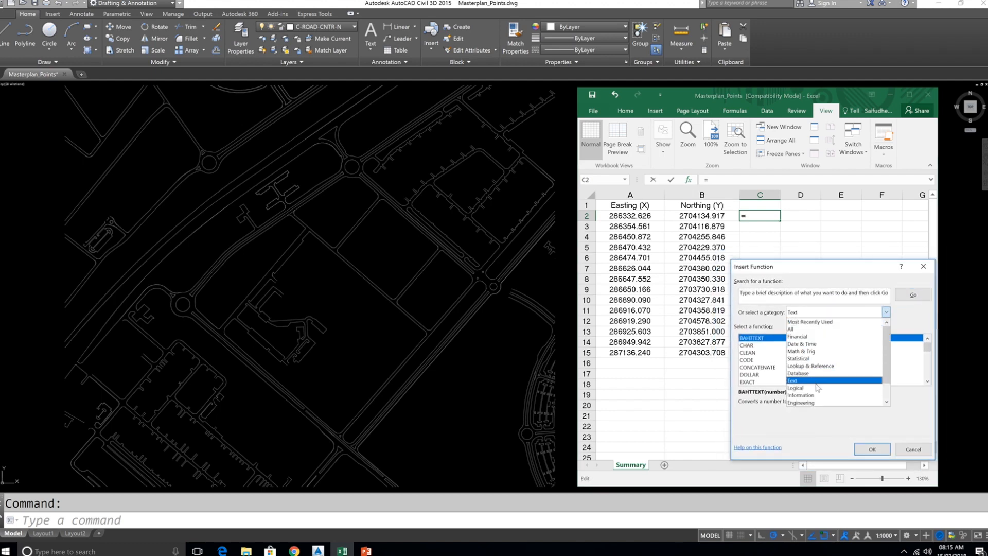
pyautogui.click(811, 381)
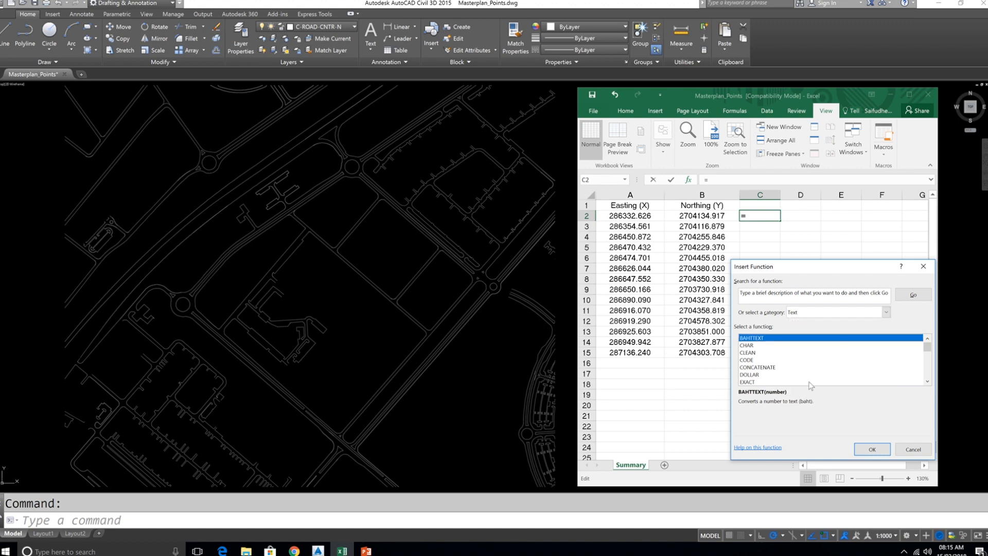
pyautogui.click(758, 367)
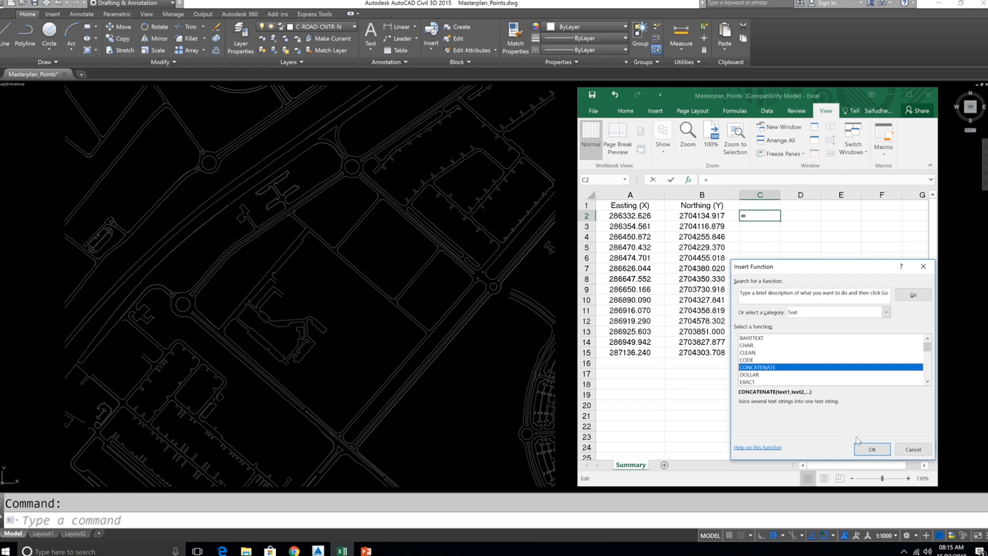
pyautogui.click(874, 450)
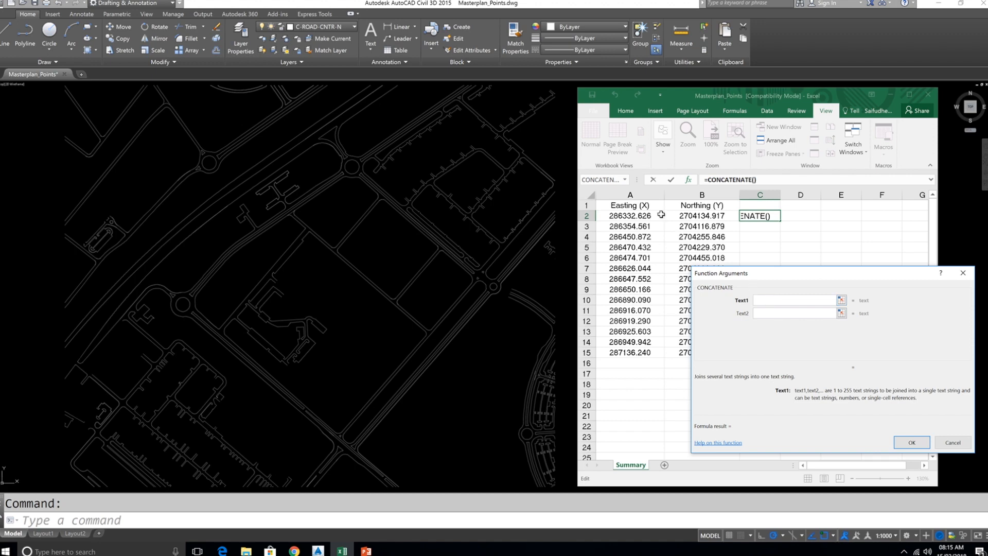
# - Set the CONCATENATE arguments to A2, a comma "," and B2, and confirm the formula
pyautogui.click(635, 217)
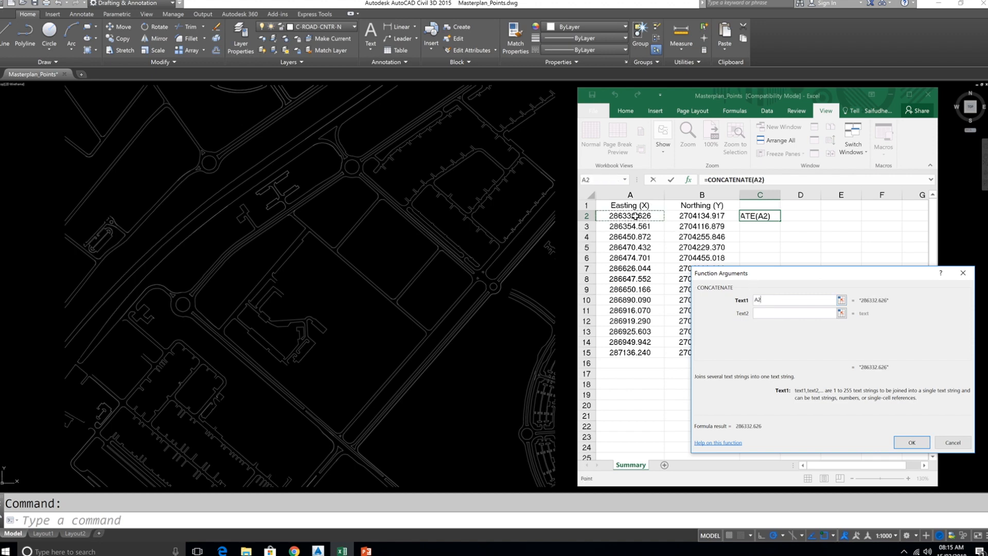
pyautogui.click(769, 313)
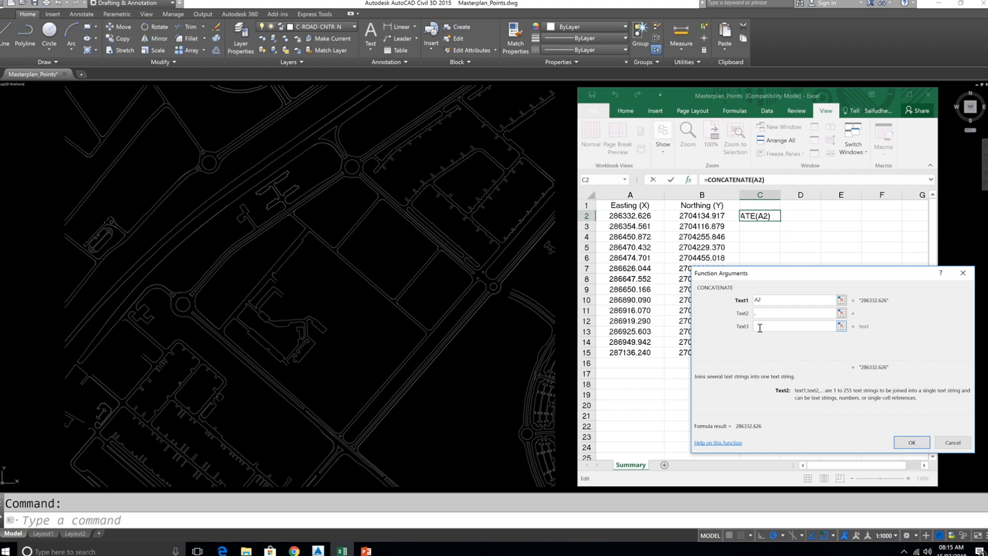
pyautogui.click(759, 327)
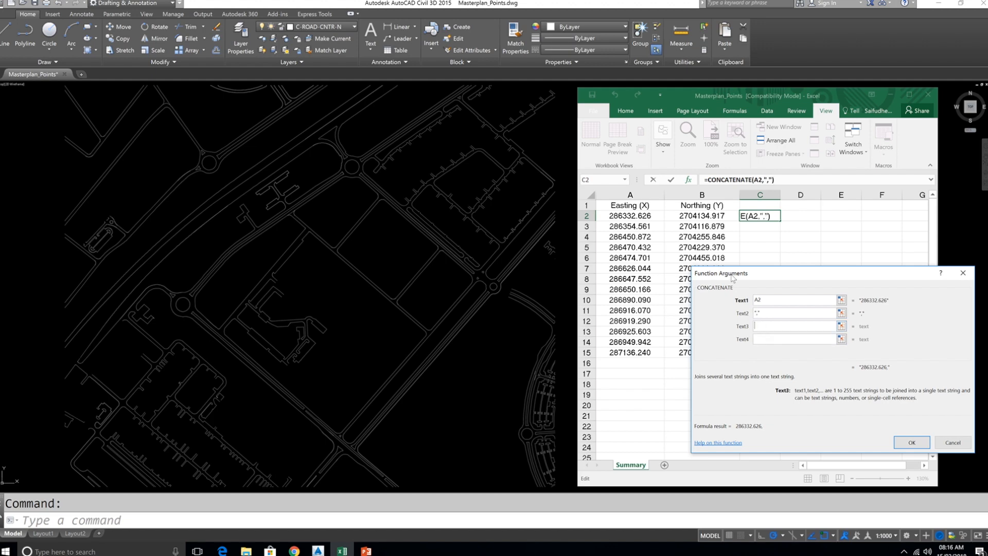
pyautogui.click(694, 218)
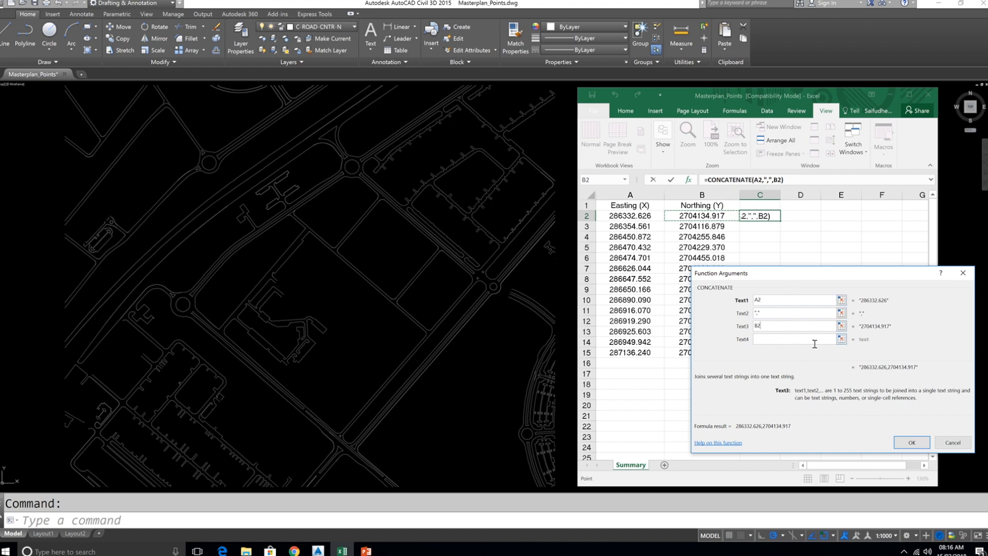
pyautogui.click(910, 440)
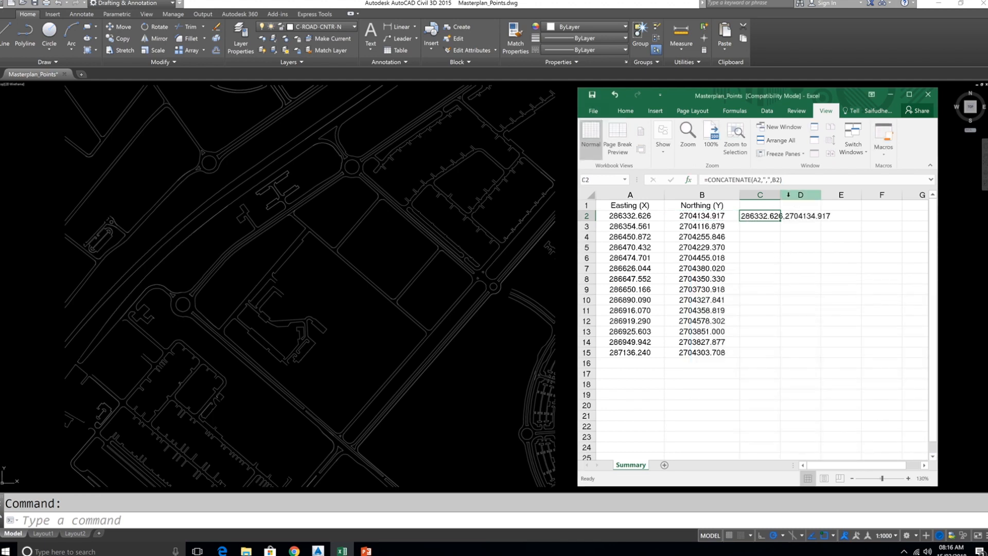
# - Autofit column C and fill the formula down to row 15
pyautogui.doubleClick(779, 195)
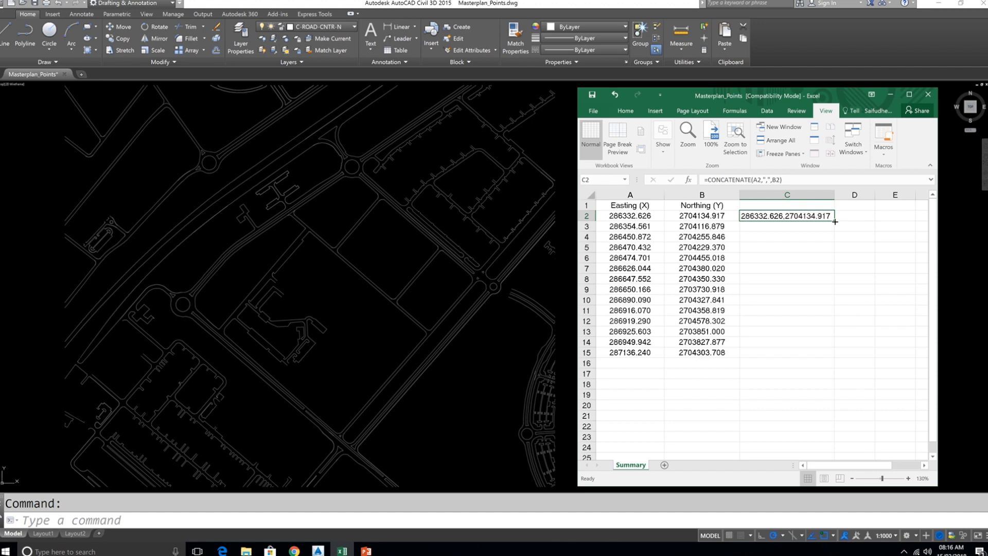
pyautogui.moveTo(835, 222); pyautogui.dragTo(830, 358)
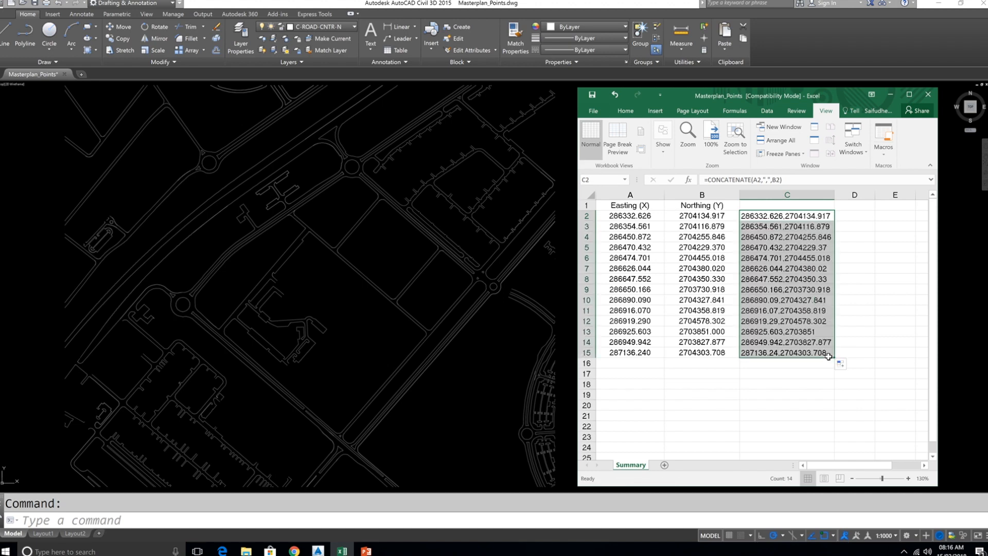
# - Copy the combined coordinates in C2:C15 and minimize Excel
pyautogui.rightClick(780, 250)
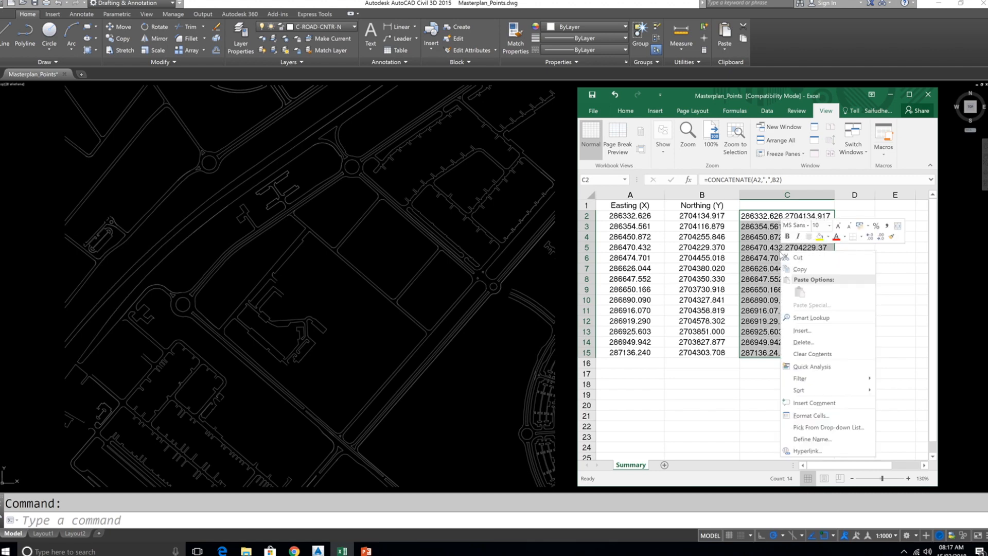
pyautogui.click(818, 270)
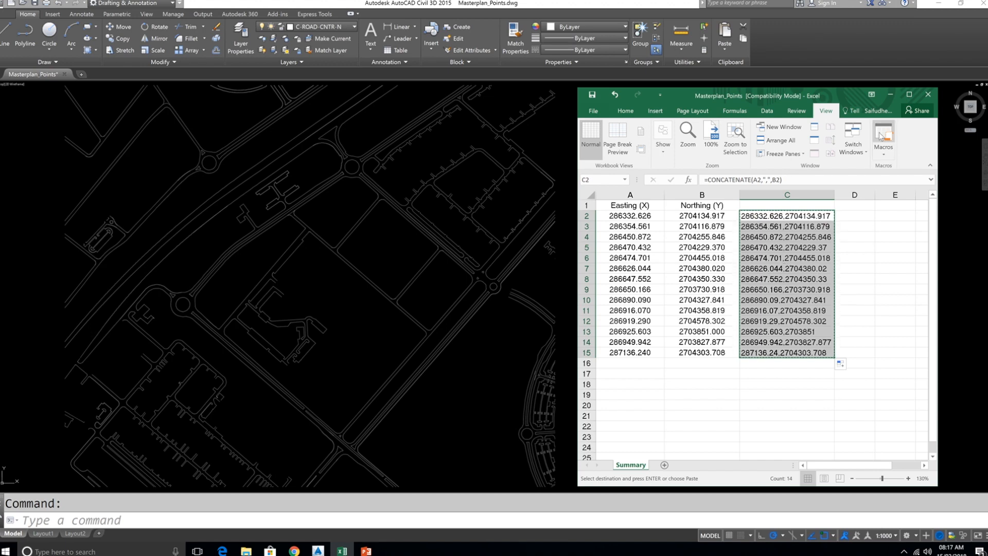
pyautogui.click(891, 96)
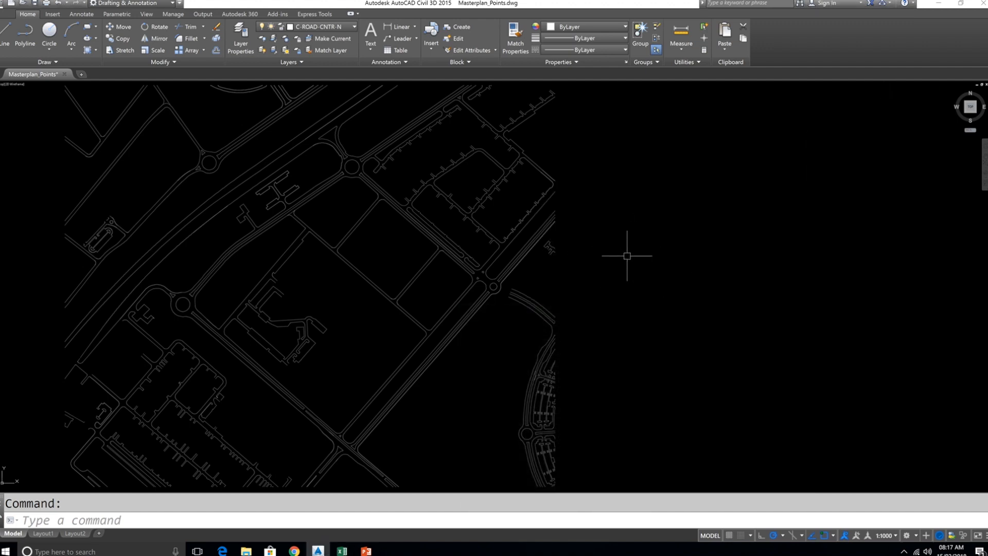
# - Draw a small circle in the empty area to the right of the site plan with the Circle command
pyautogui.write('ci')
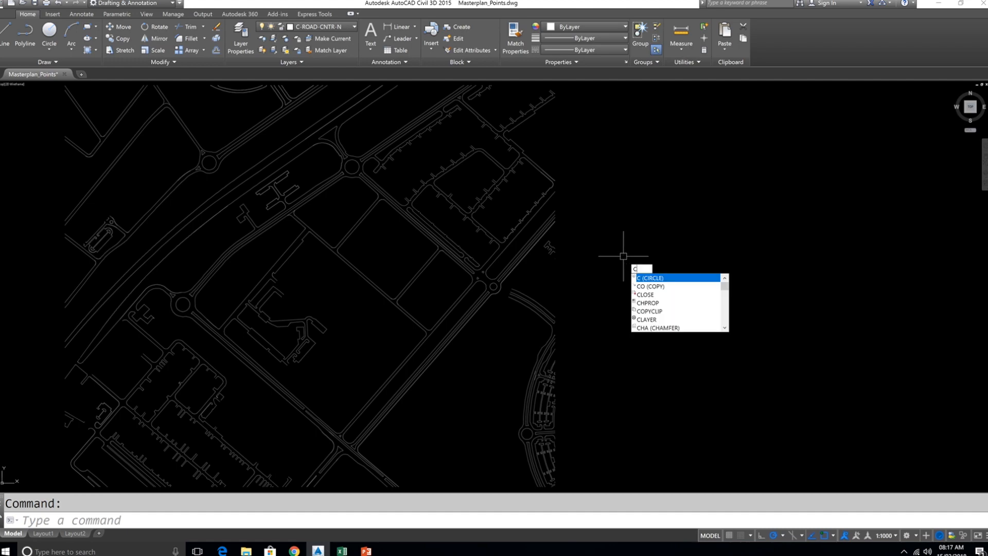
pyautogui.press('Return')
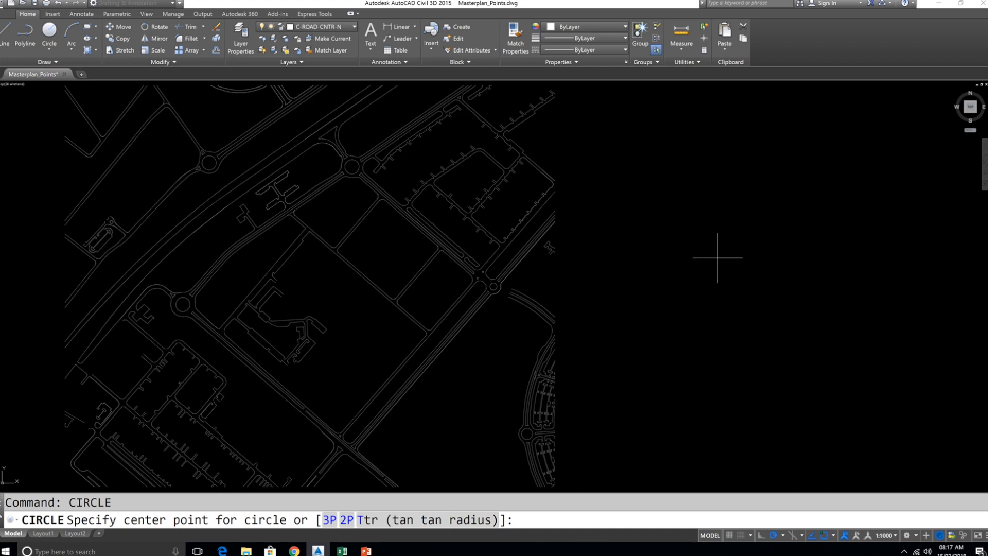
pyautogui.click(718, 258)
pyautogui.click(726, 261)
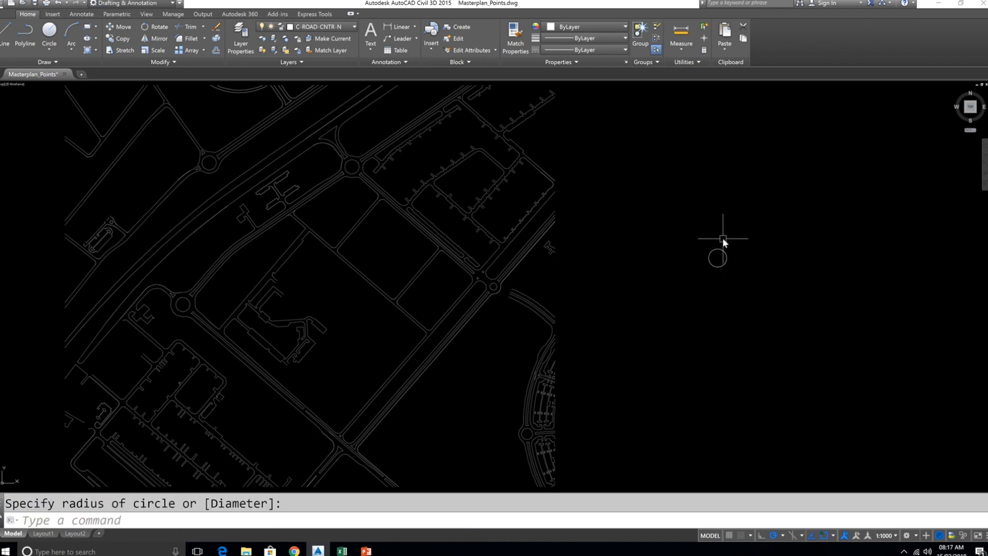
# - Copy the circle from its centre, pasting the copied coordinate list as the second points, and exit the command
pyautogui.write('CO')
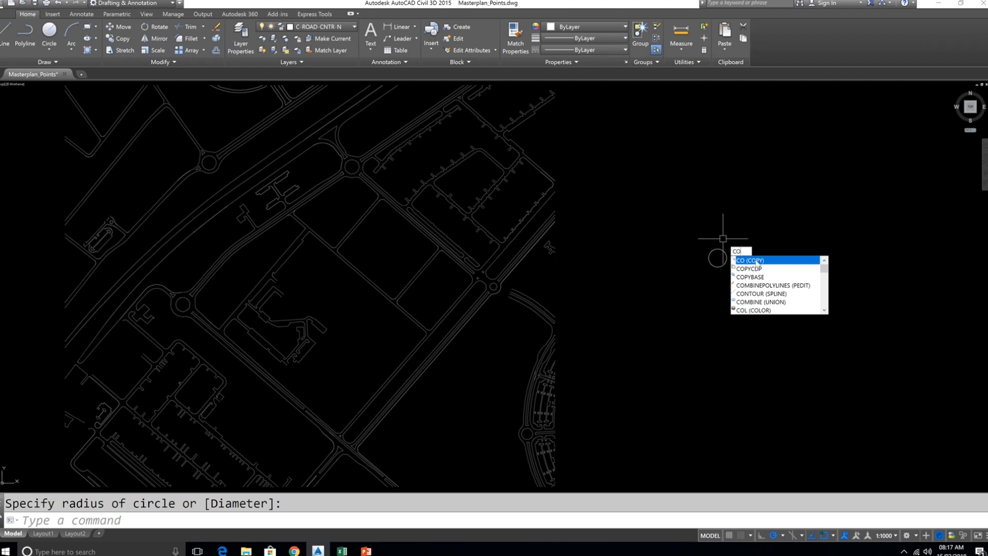
pyautogui.press('Return')
pyautogui.click(726, 266)
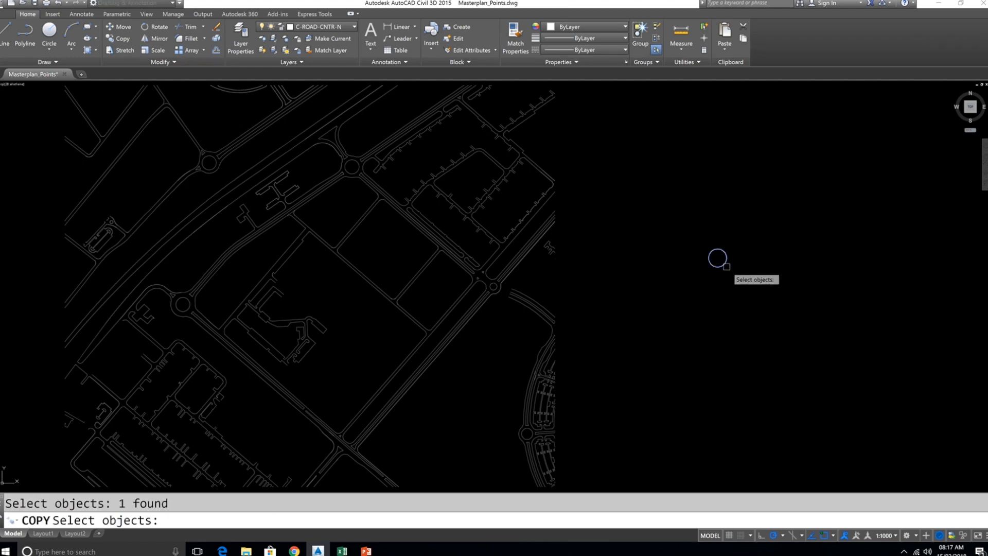
pyautogui.press('Return')
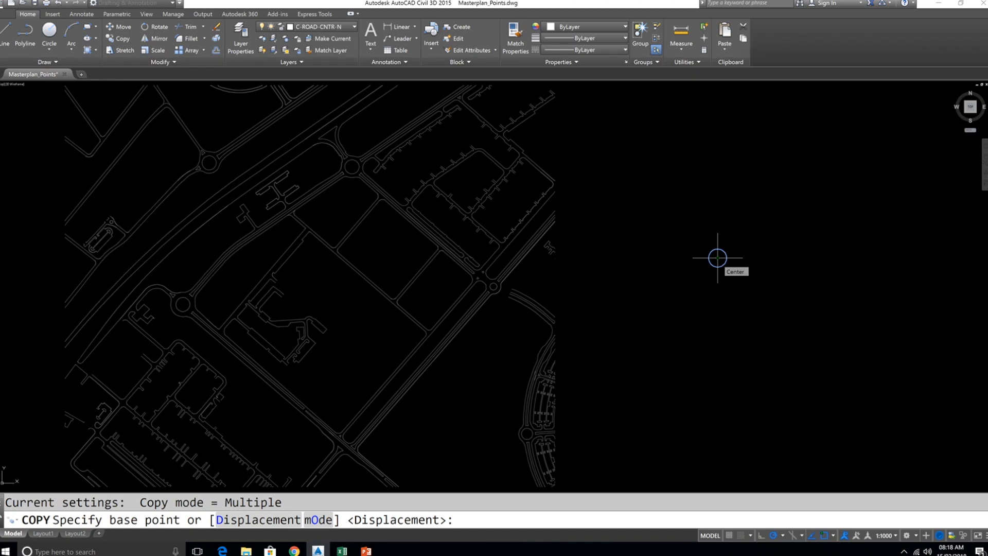
pyautogui.click(718, 257)
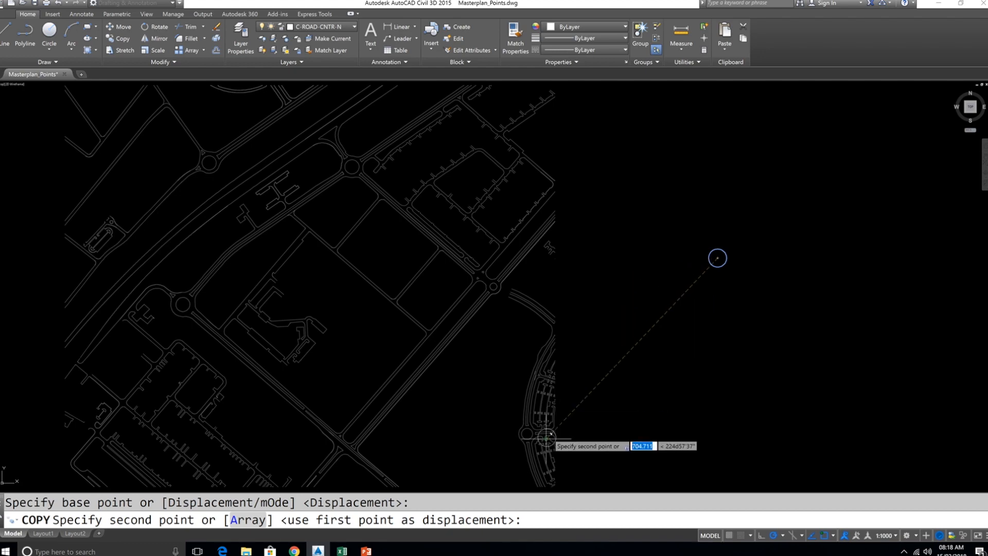
pyautogui.rightClick(534, 520)
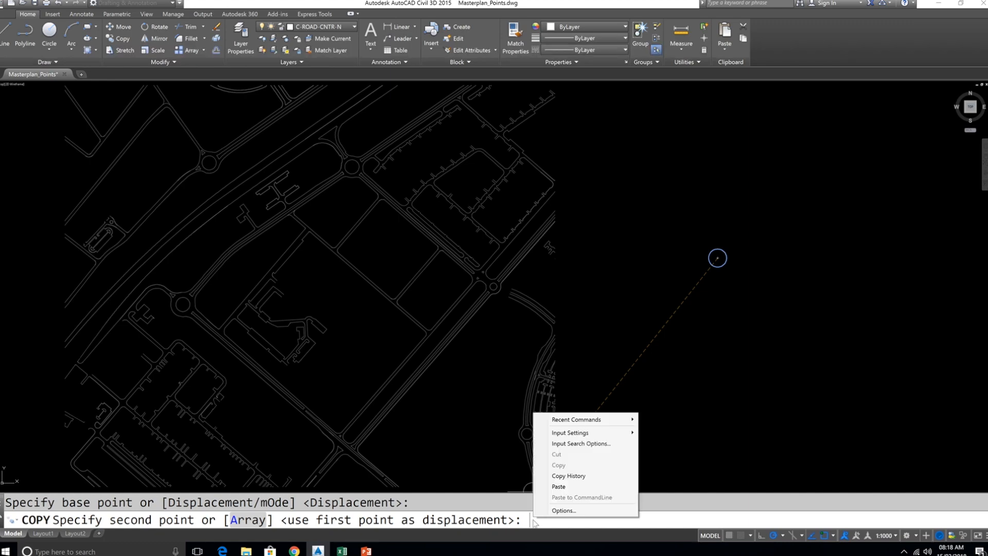
pyautogui.click(558, 486)
pyautogui.scroll(-2, 493, 417)
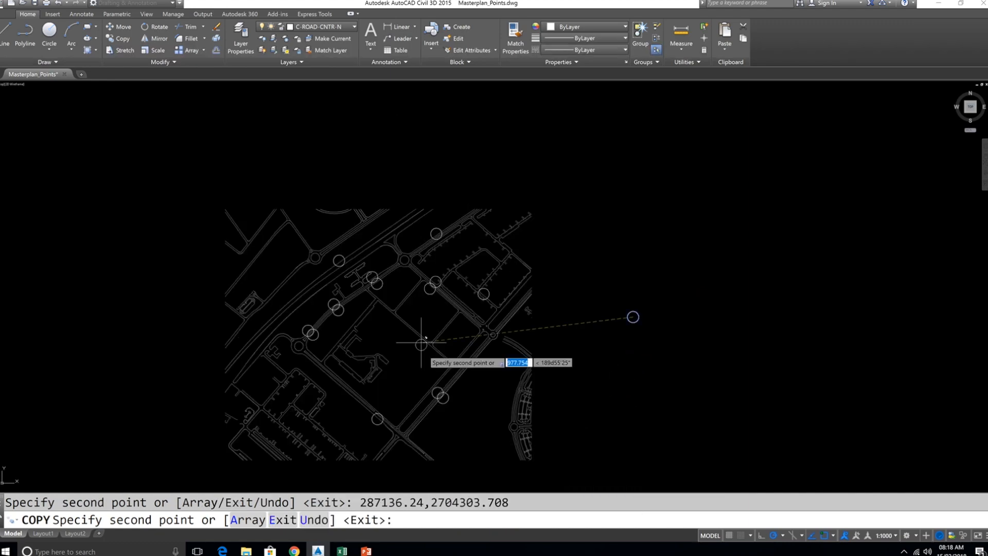
pyautogui.press('Escape')
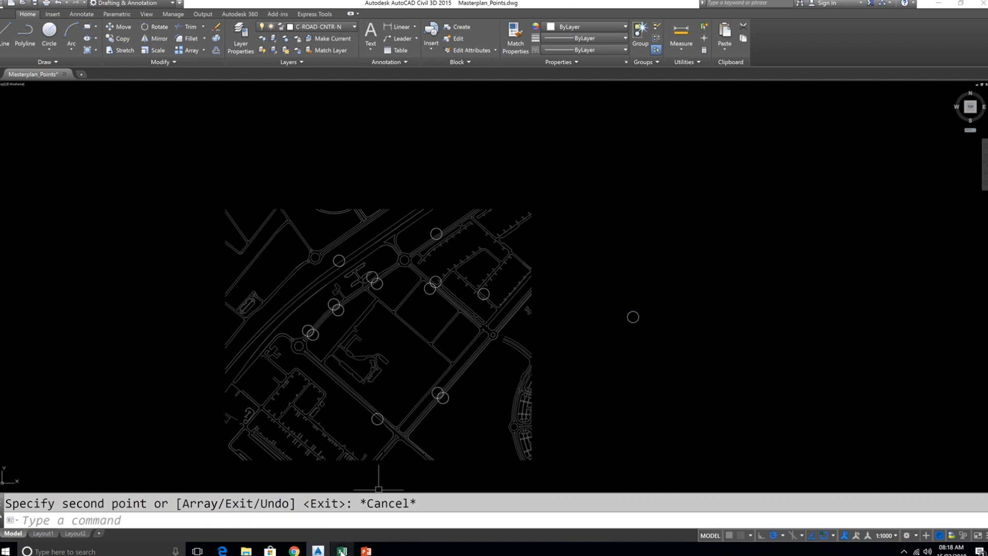
# - Delete the original circle standing off to the right of the site plan
pyautogui.hotkey('alt', 'Tab')
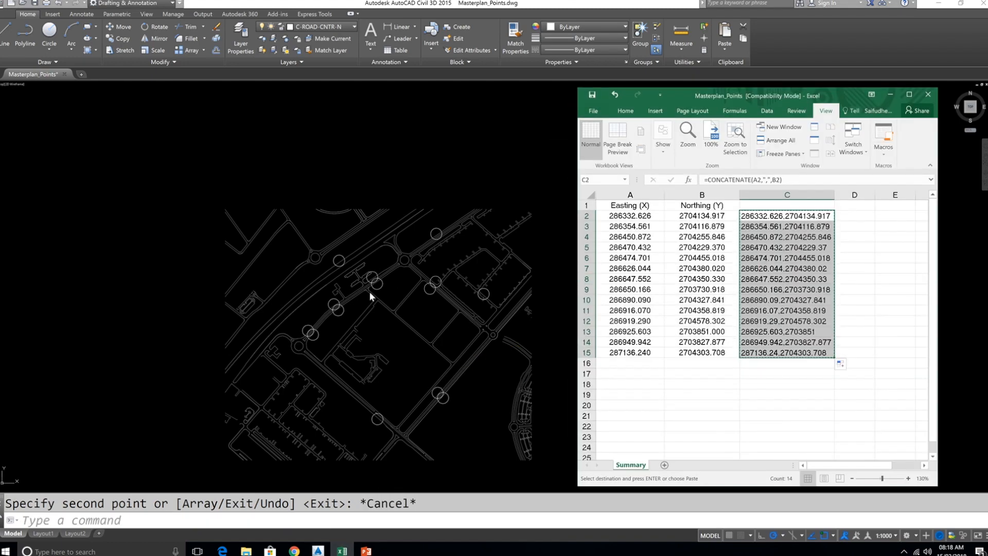
pyautogui.click(385, 341)
pyautogui.click(684, 348)
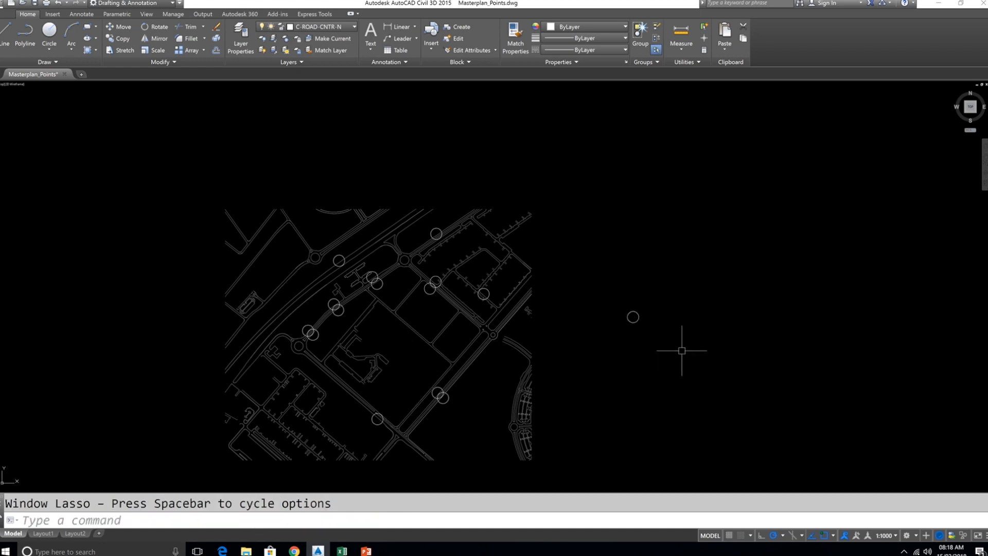
pyautogui.click(609, 284)
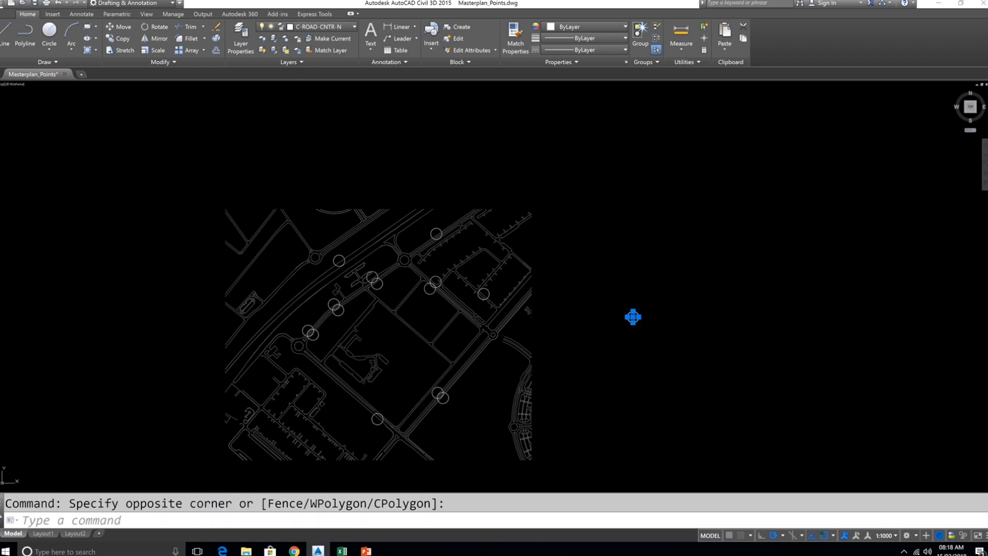
pyautogui.press('Delete')
# - Select all similar circles on the site plan and delete them
pyautogui.middleClick(522, 227)
pyautogui.middleClick(523, 227)
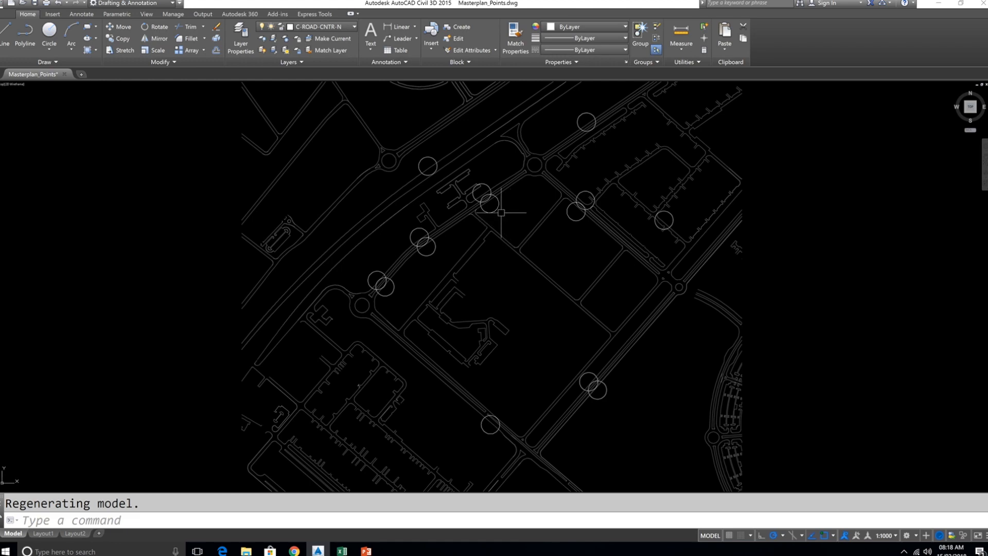
pyautogui.click(489, 203)
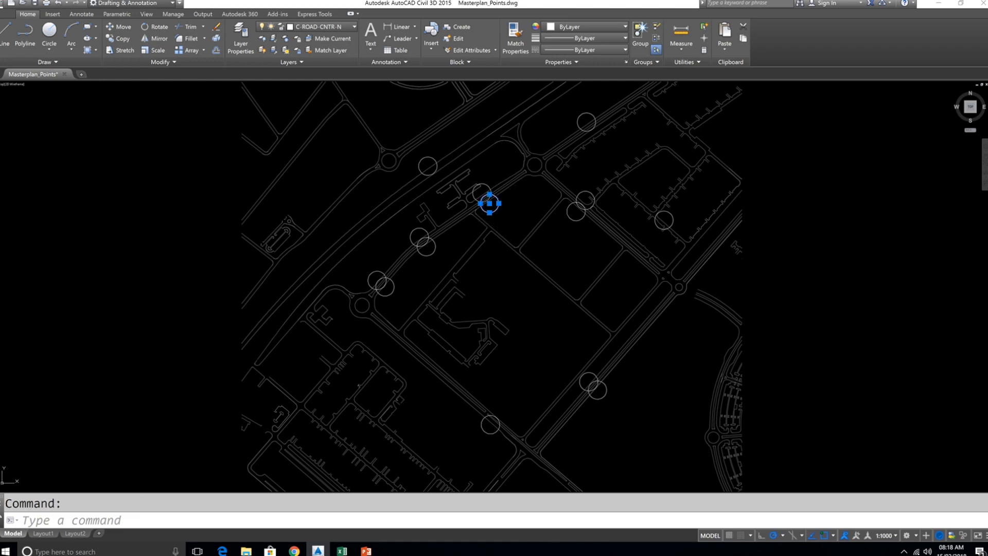
pyautogui.rightClick(533, 201)
pyautogui.click(558, 325)
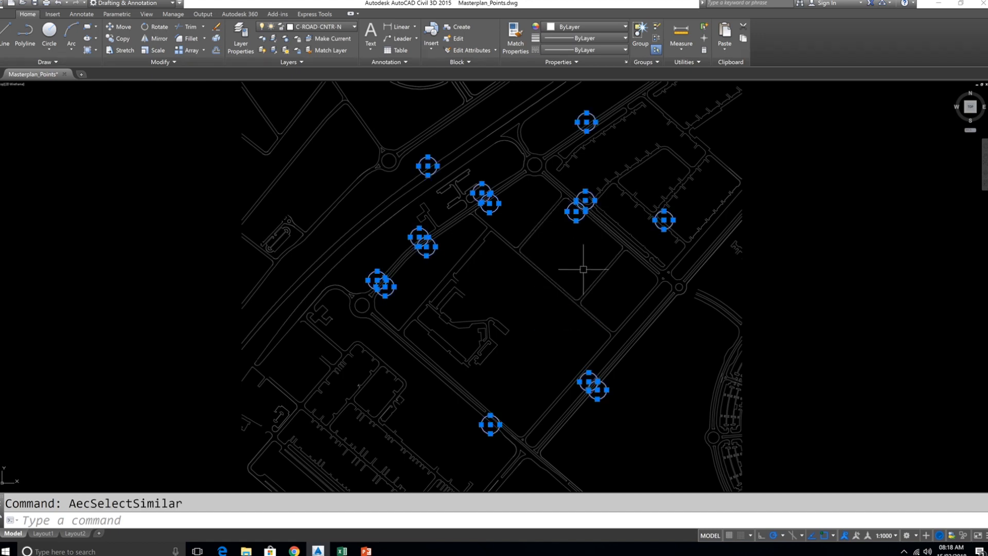
pyautogui.press('Delete')
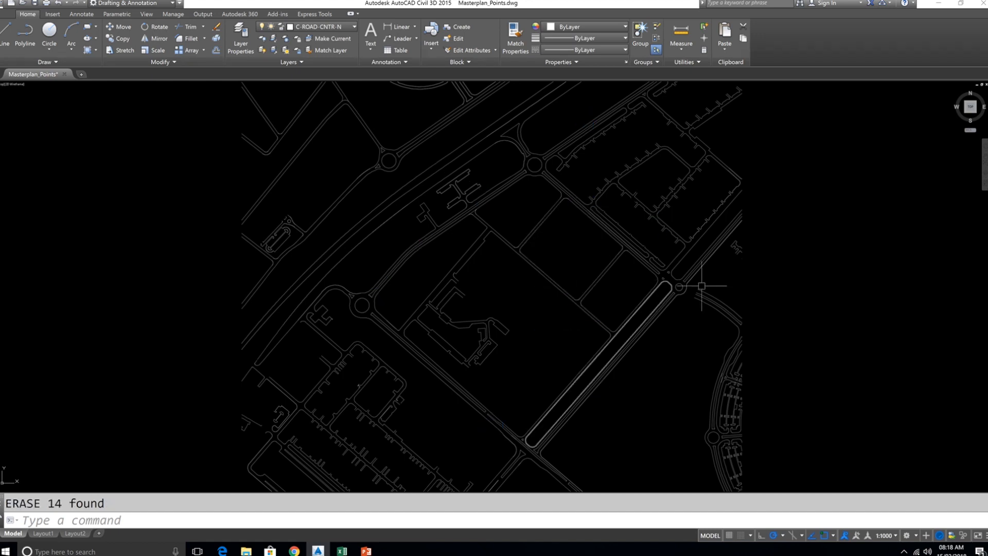
# - Place a point in the empty area to the right of the site plan with the Point command
pyautogui.write('po')
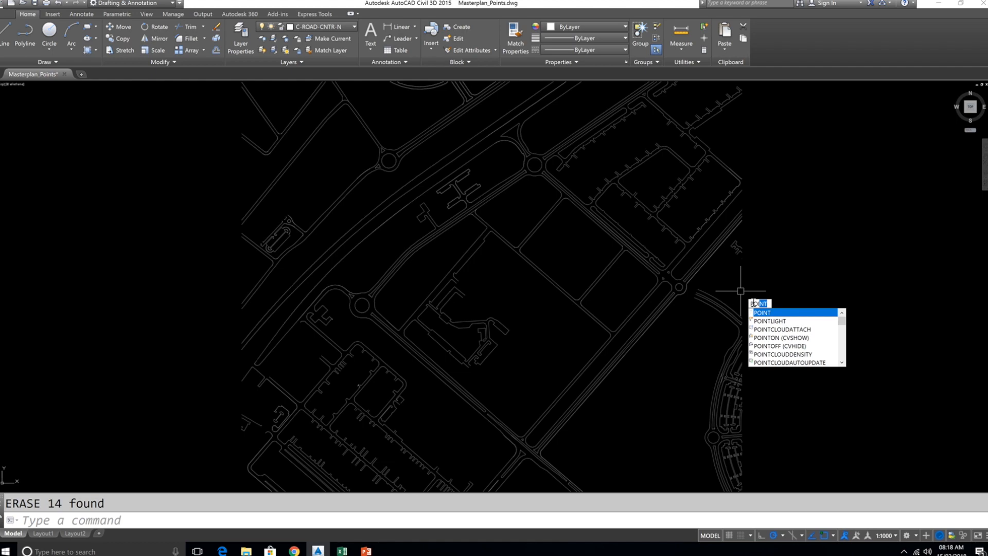
pyautogui.press('Return')
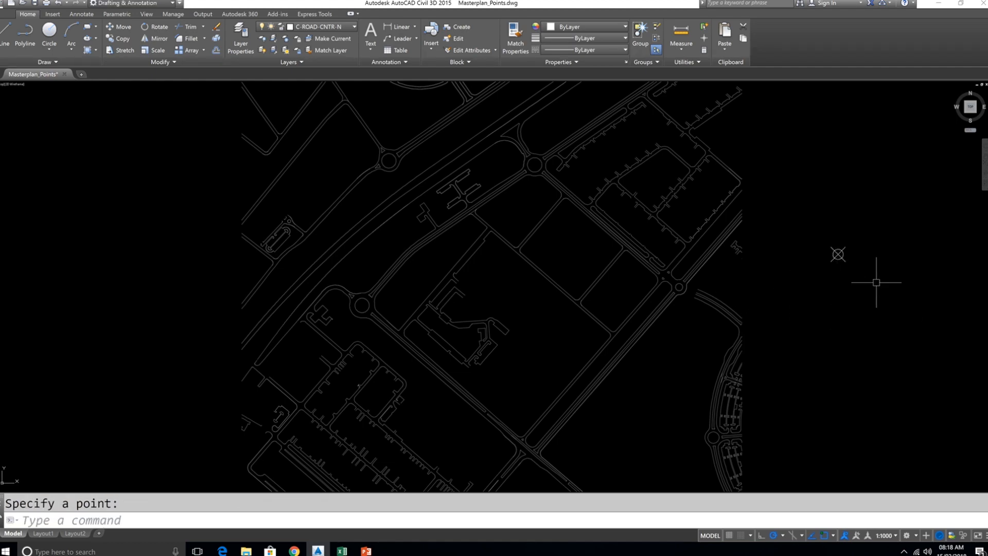
pyautogui.scroll(-2, 876, 283)
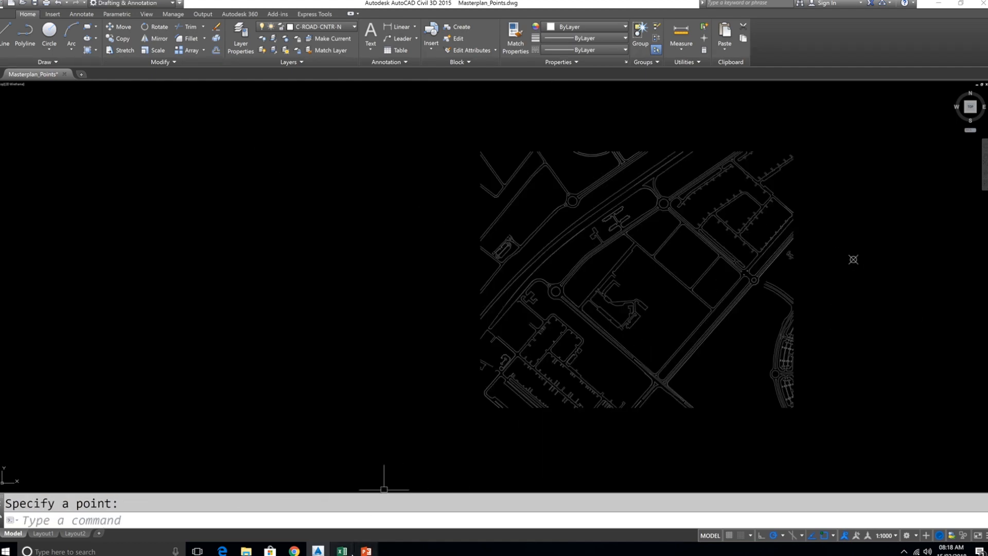
pyautogui.click(342, 551)
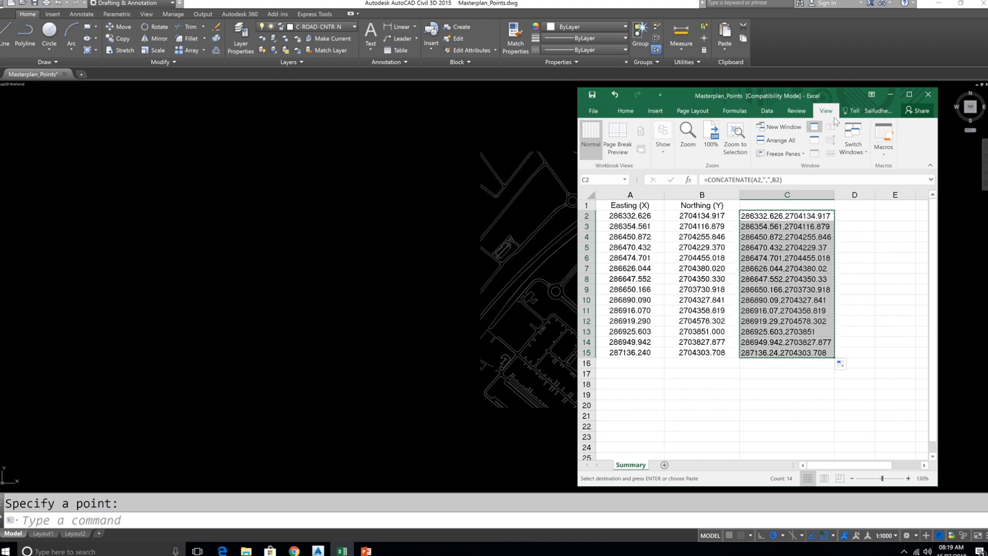
pyautogui.moveTo(852, 97); pyautogui.dragTo(783, 129)
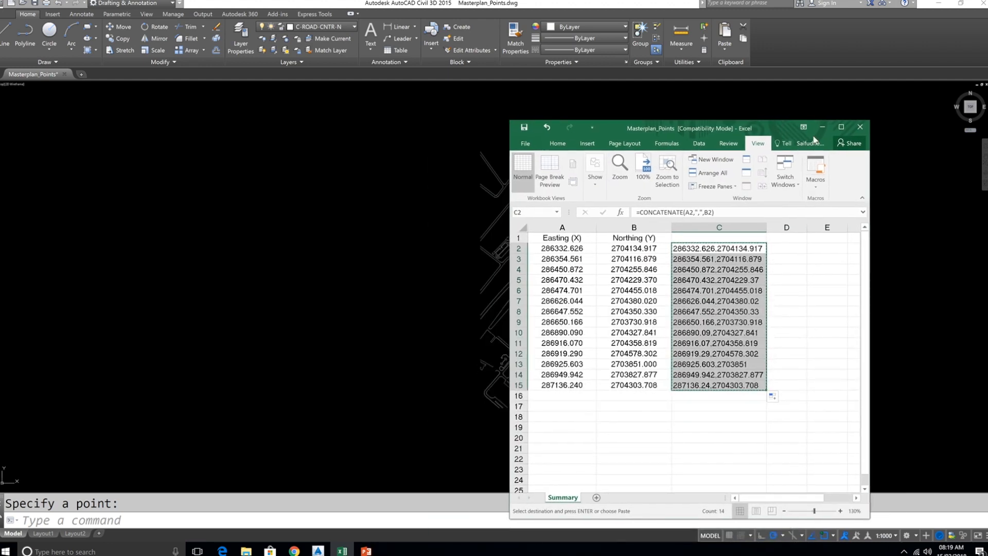
pyautogui.click(823, 127)
# - Copy the point from its node, pasting the copied coordinate list as the second points, and exit the command
pyautogui.click(889, 290)
pyautogui.click(839, 215)
pyautogui.write('co')
pyautogui.press('Return')
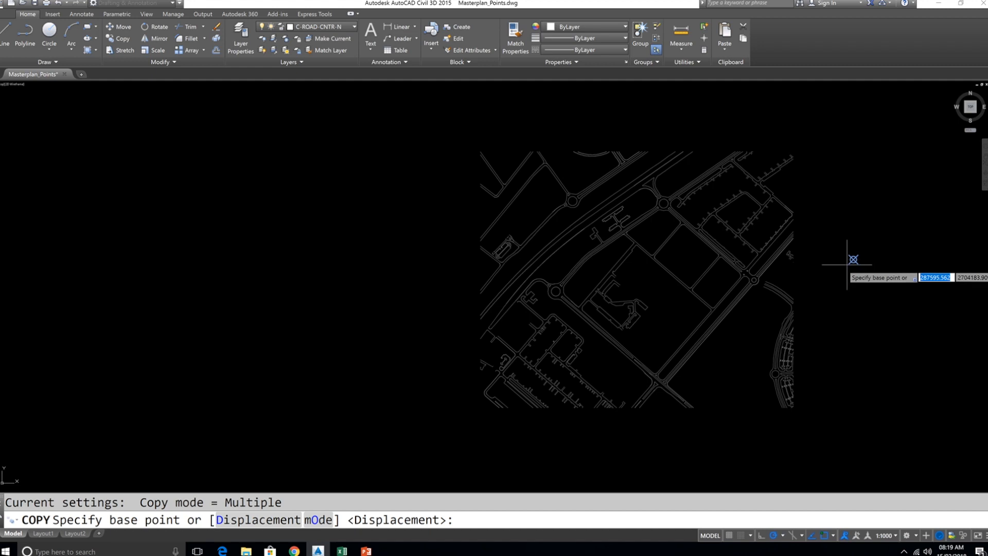
pyautogui.write('no')
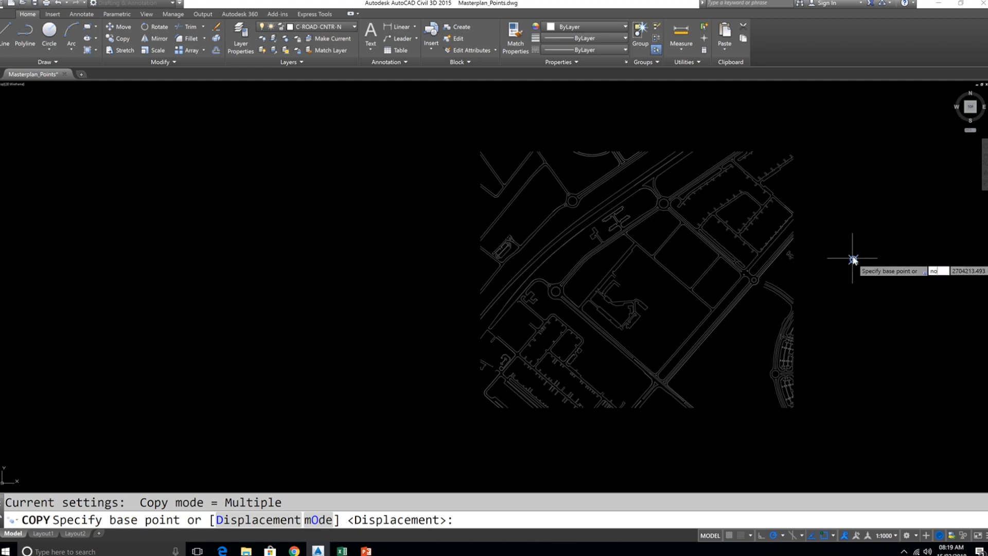
pyautogui.write('d')
pyautogui.press('Return')
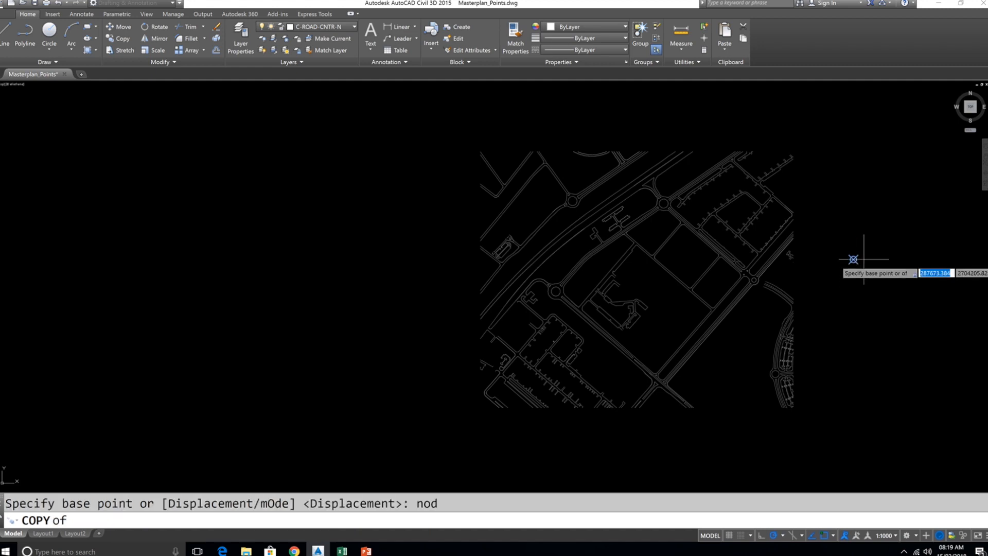
pyautogui.click(853, 259)
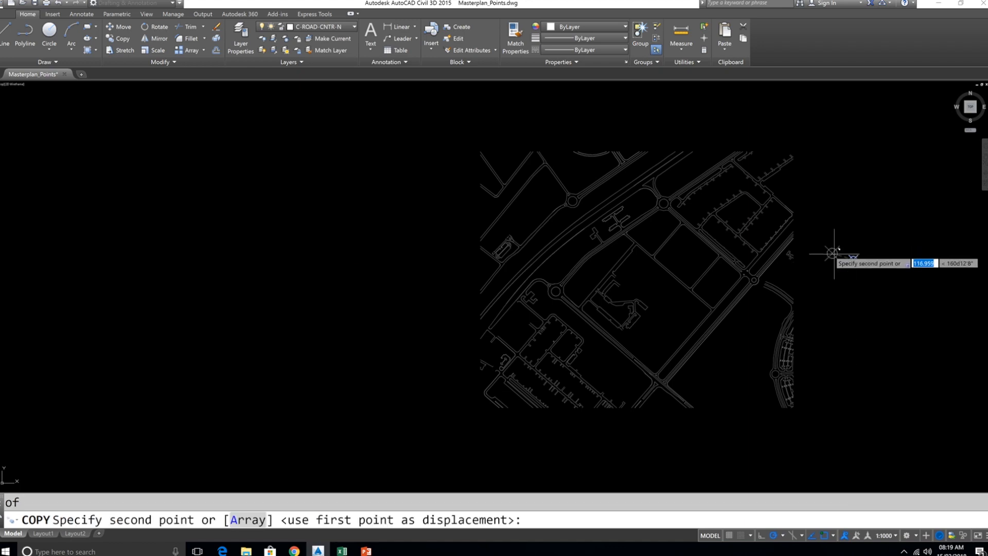
pyautogui.rightClick(540, 519)
pyautogui.click(565, 486)
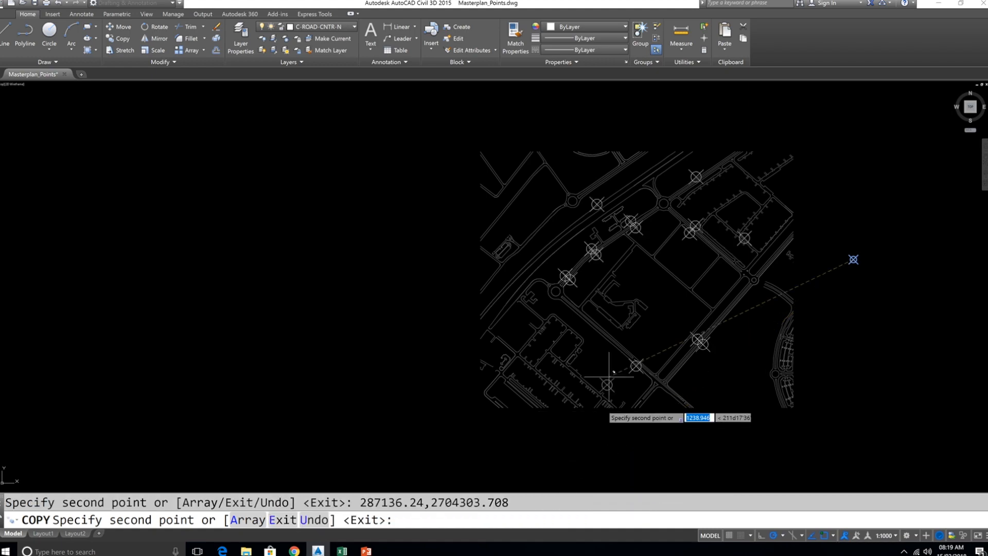
pyautogui.press('Escape')
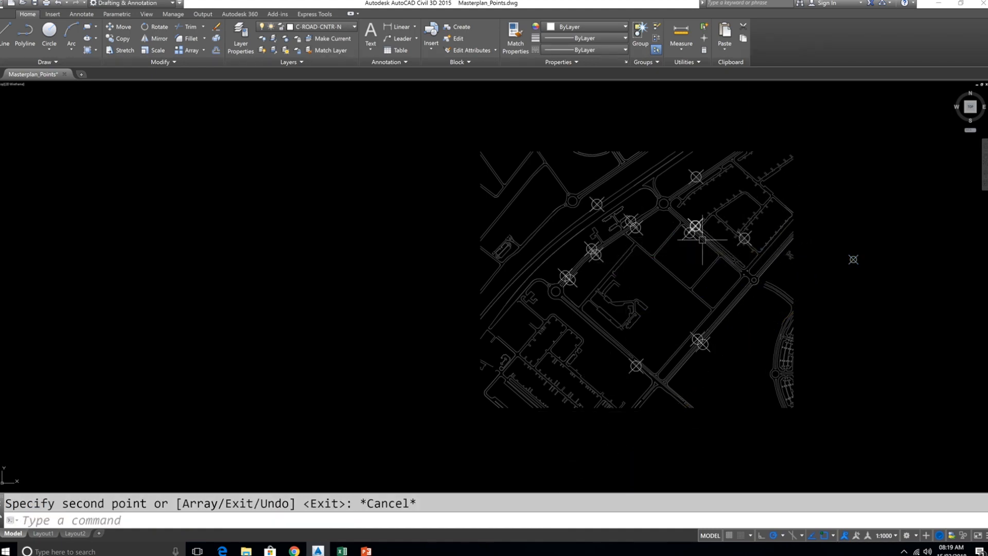
# - Switch to the Excel coordinate sheet and move its window beside the drawing
pyautogui.click(342, 551)
pyautogui.moveTo(710, 129)
pyautogui.mouseDown()
pyautogui.moveTo(202, 106)
pyautogui.moveTo(214, 100)
pyautogui.mouseUp()
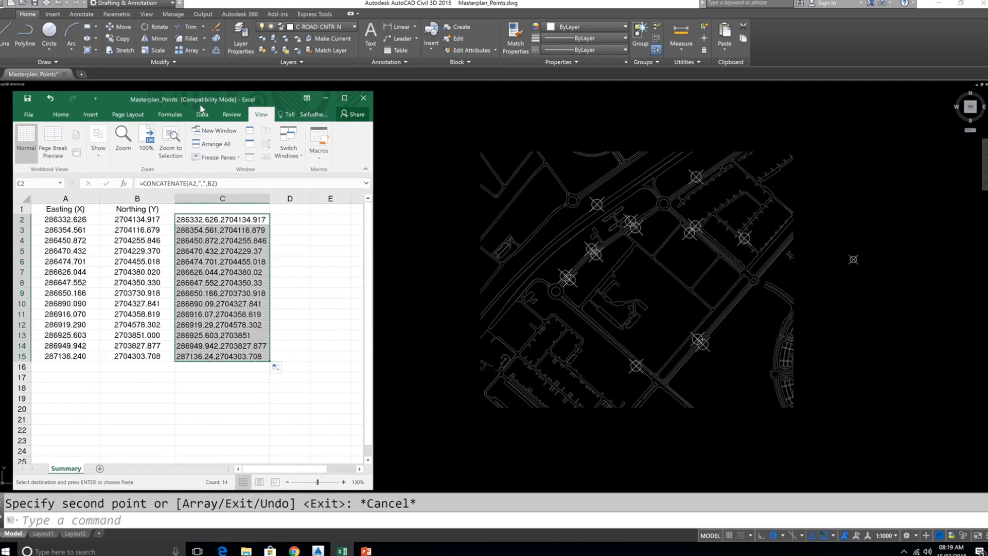